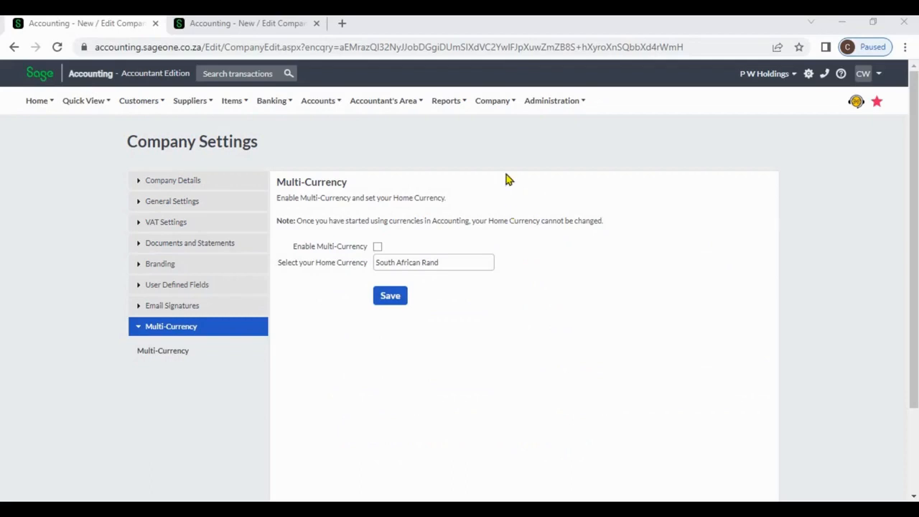
# Examine the currency choices in the default settings of a new customer record
pyautogui.click(493, 104)
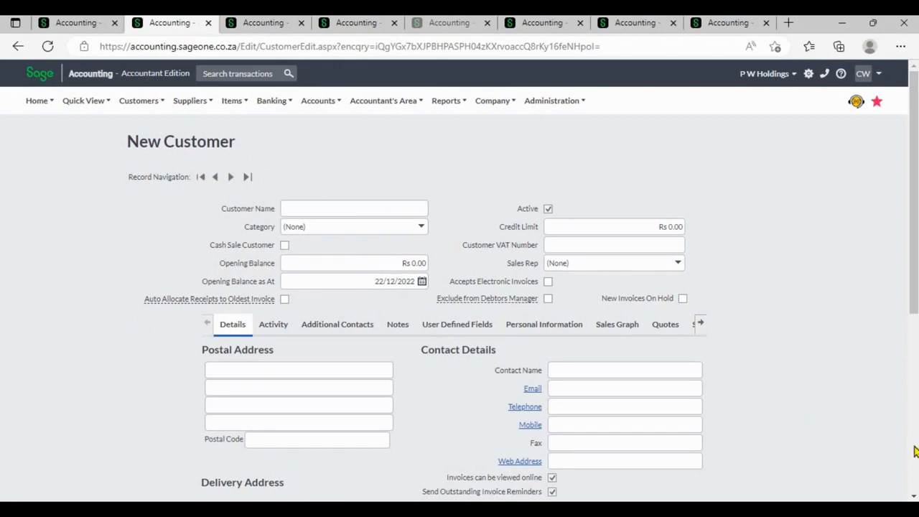
pyautogui.scroll(-5, 659, 343)
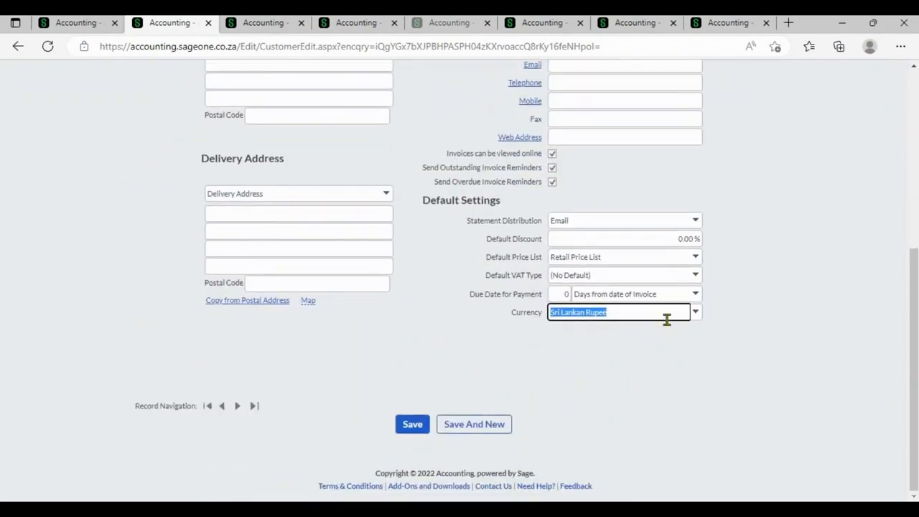
pyautogui.click(695, 313)
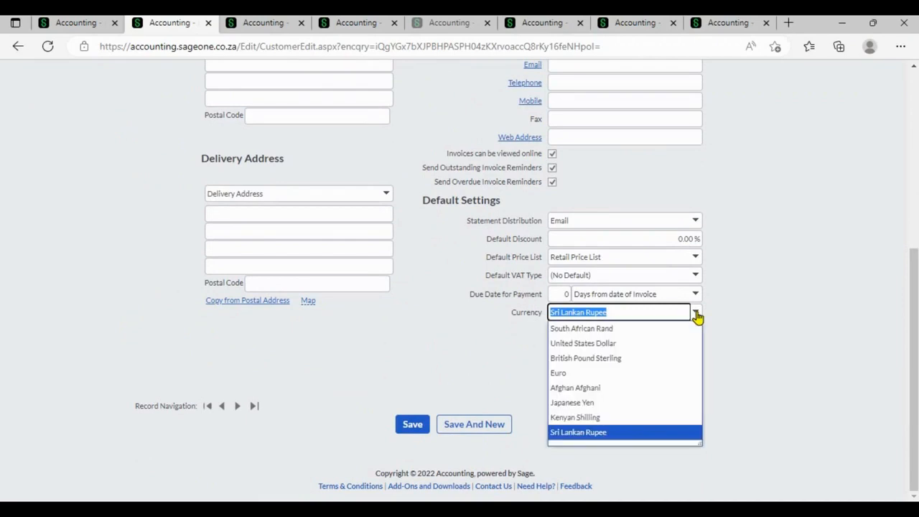
pyautogui.click(771, 285)
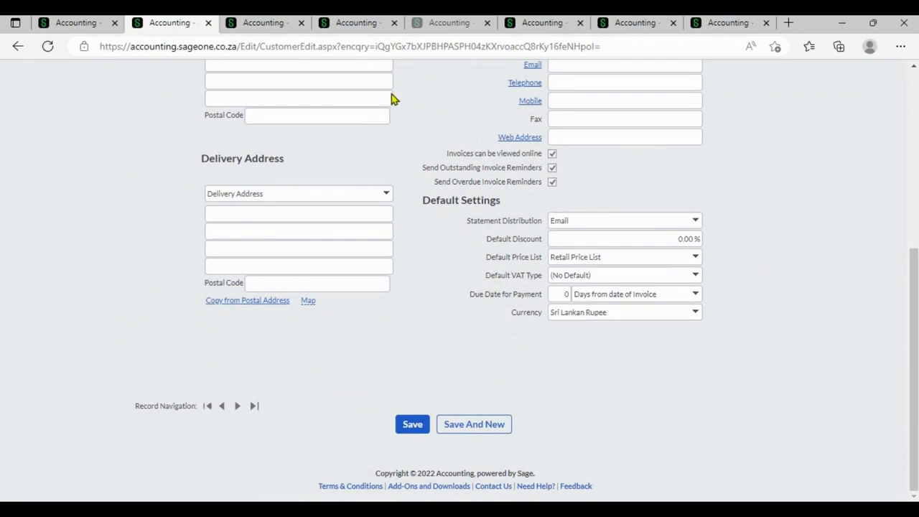
# Examine the currency choices in the default settings of a new supplier record
pyautogui.click(278, 27)
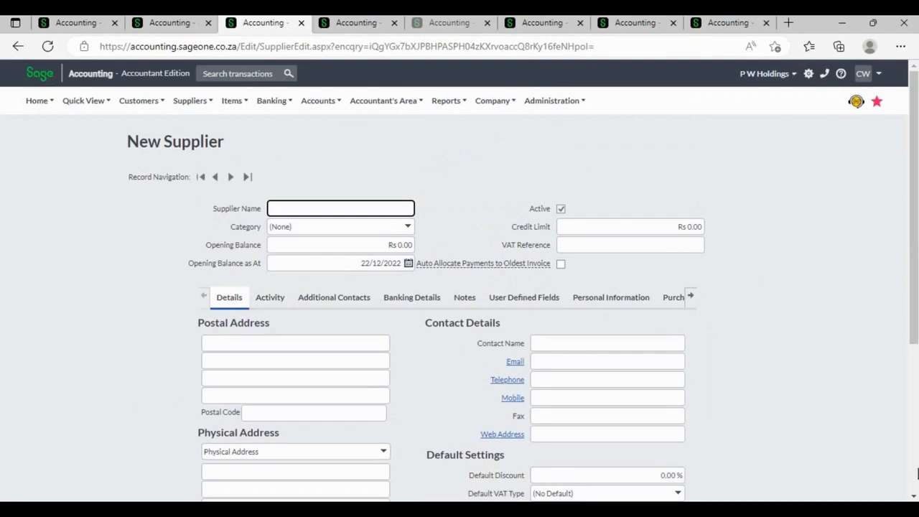
pyautogui.scroll(-3, 895, 463)
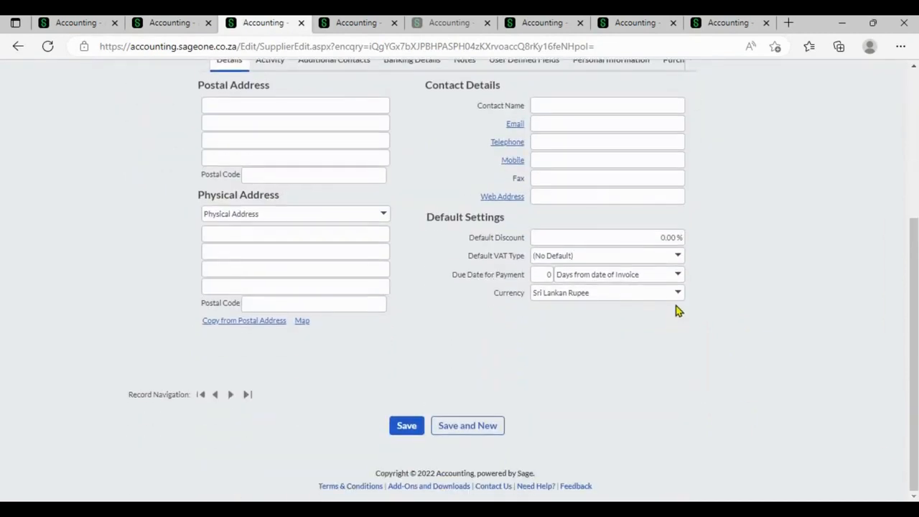
pyautogui.click(677, 300)
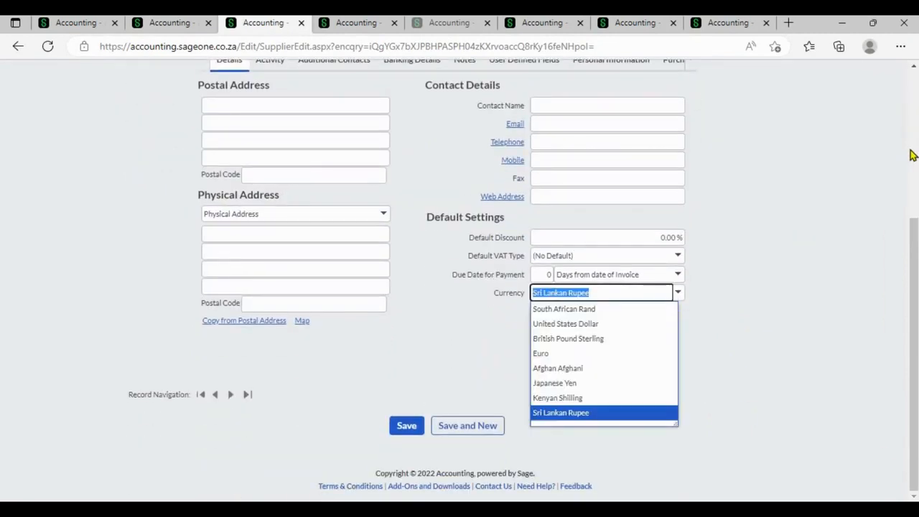
pyautogui.scroll(3, 802, 131)
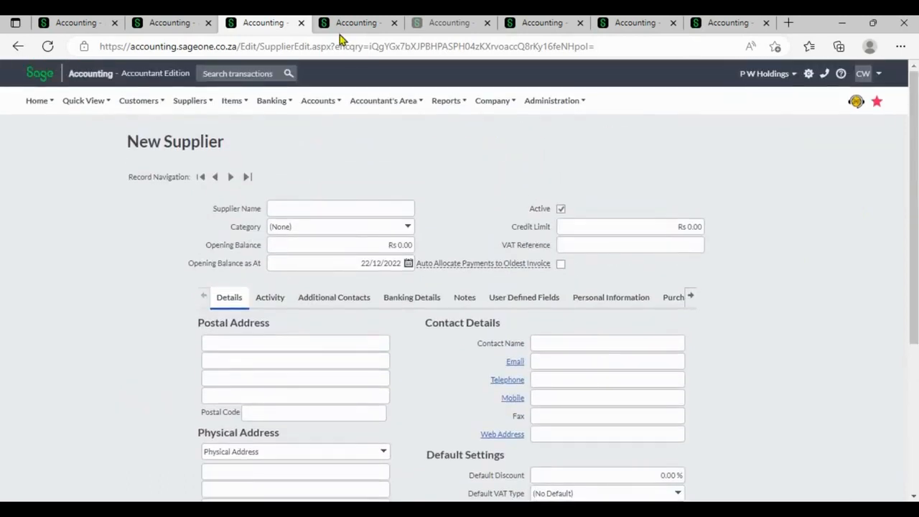
# Examine the currency choices available for a new bank account
pyautogui.click(343, 24)
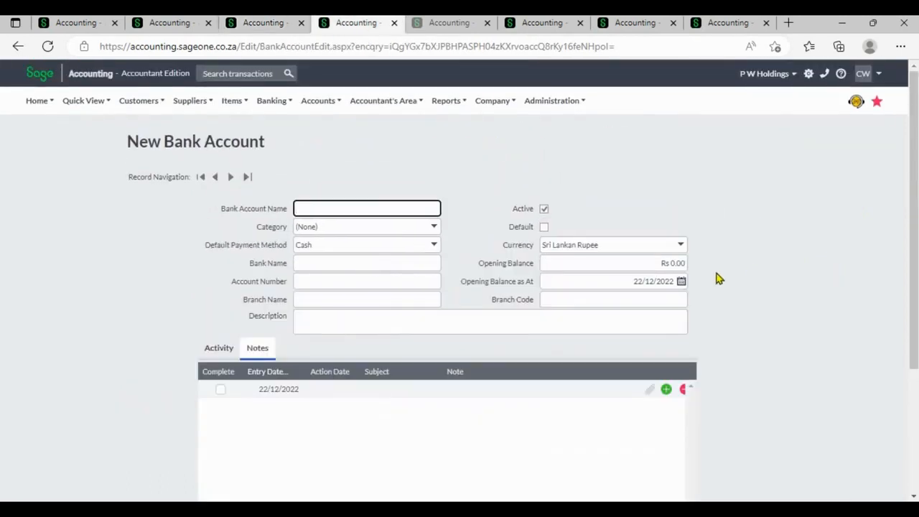
pyautogui.click(682, 247)
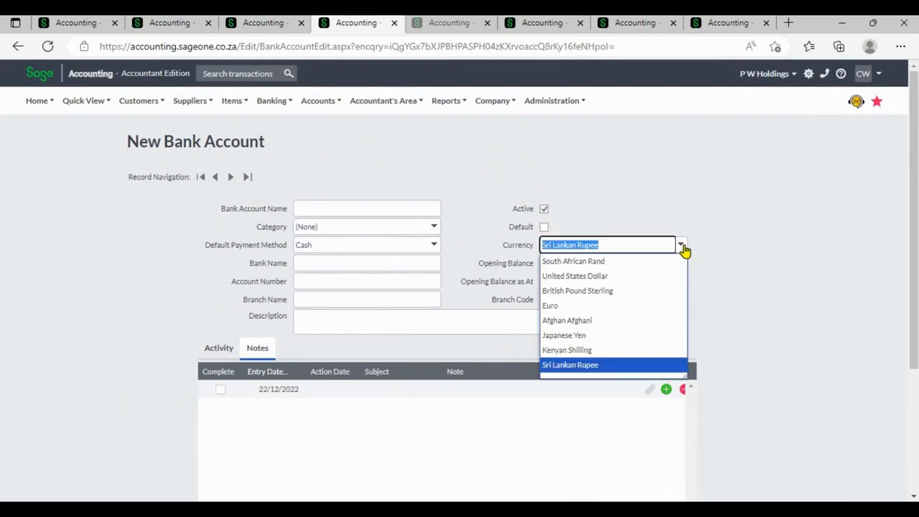
pyautogui.click(722, 258)
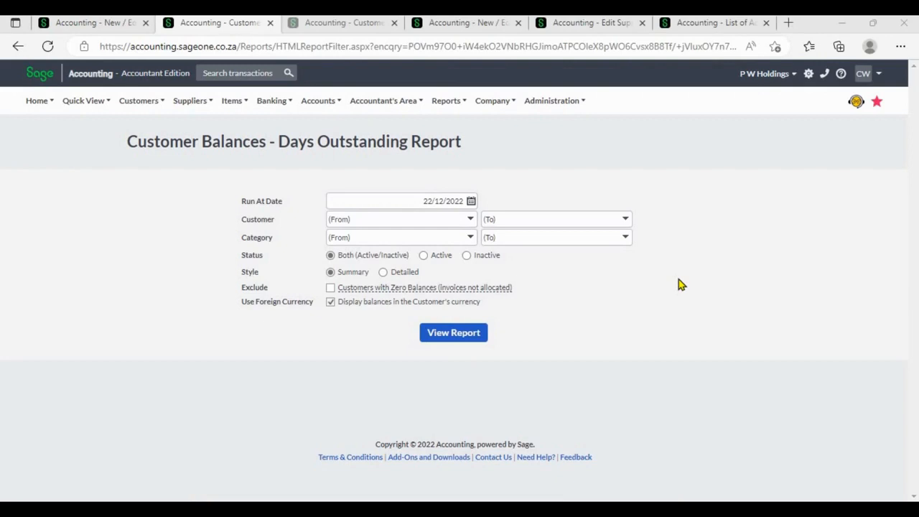
# Check the option to display balances in the customer's currency for the Customer Balances - Days Outstanding Report, leaving it enabled
pyautogui.click(330, 302)
pyautogui.click(332, 305)
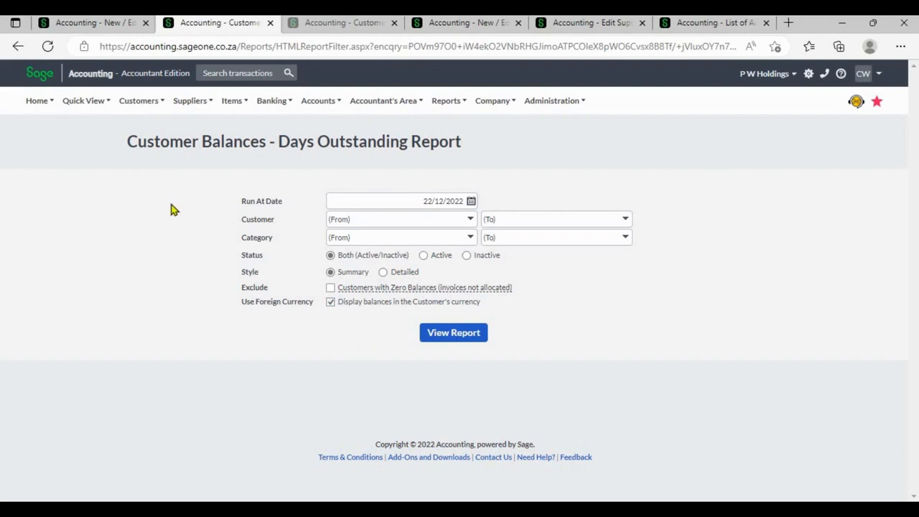
# Review the custom exchange rate option for British Pound Sterling in the company's multi-currency settings, and close it without updating
pyautogui.click(72, 23)
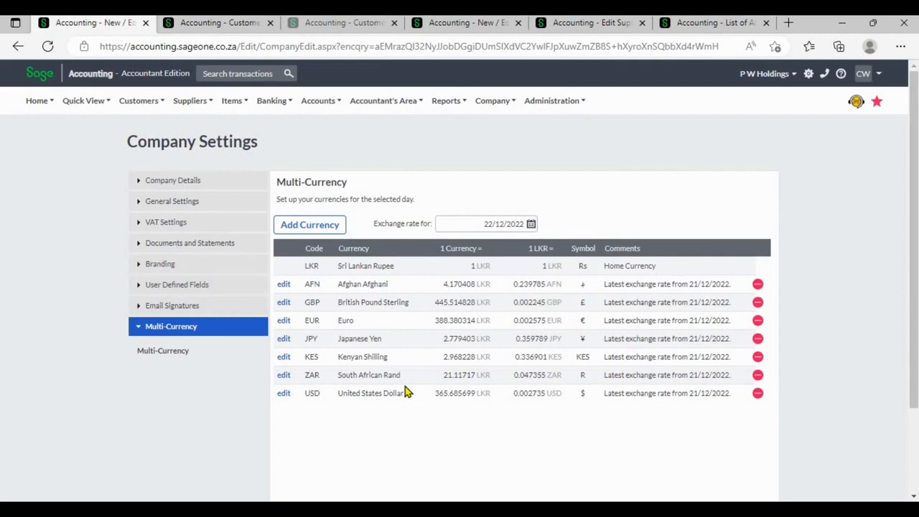
pyautogui.click(284, 306)
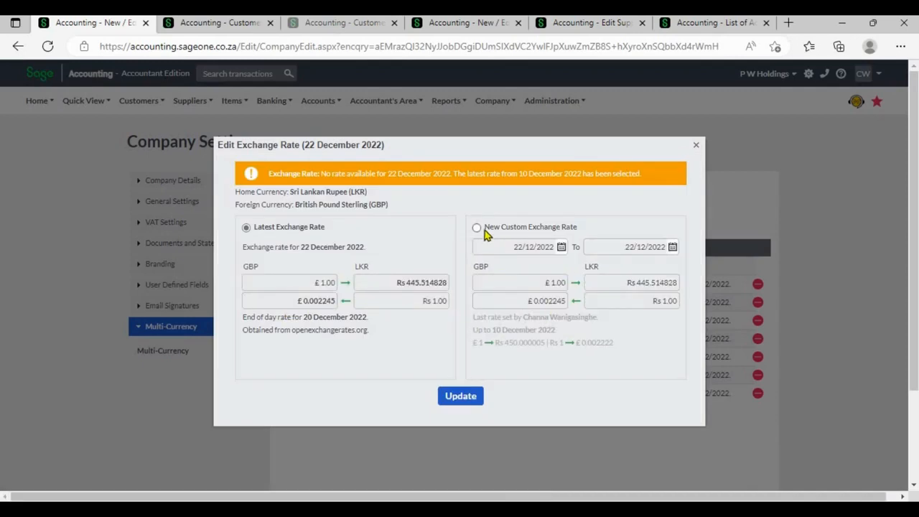
pyautogui.click(485, 232)
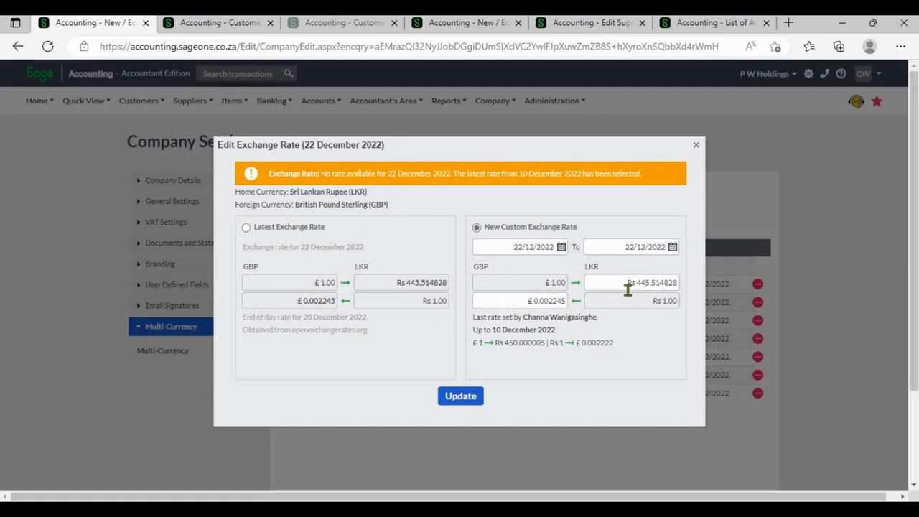
pyautogui.click(628, 290)
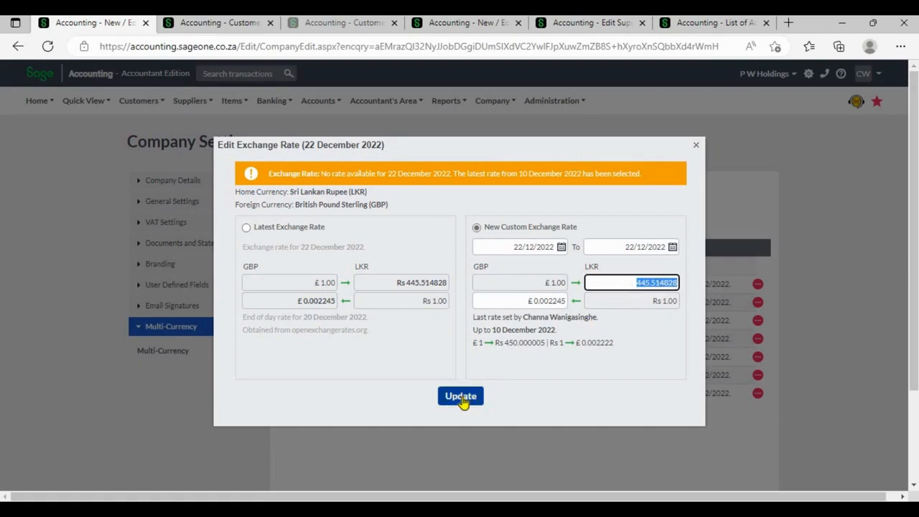
pyautogui.click(696, 146)
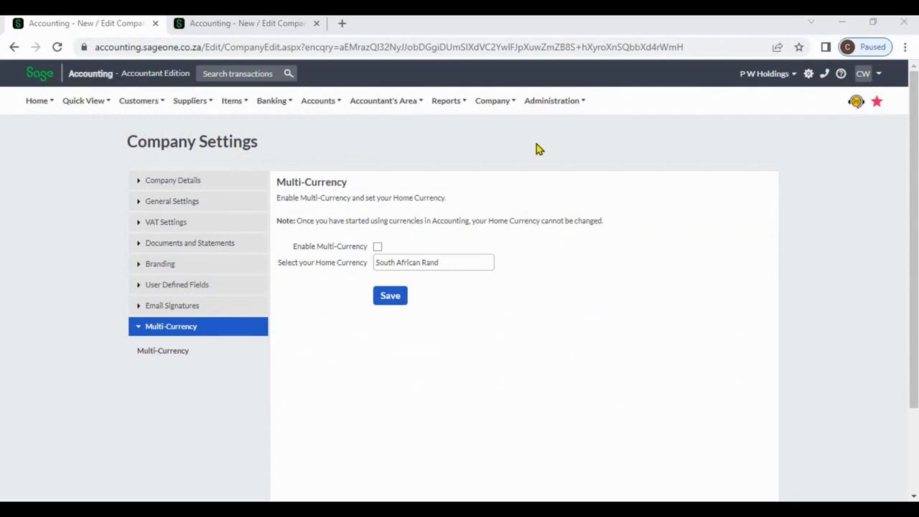
# Upgrade the subscription from My Profile with 1 additional Multi-Currency licence and finish the registration wizard
pyautogui.click(545, 107)
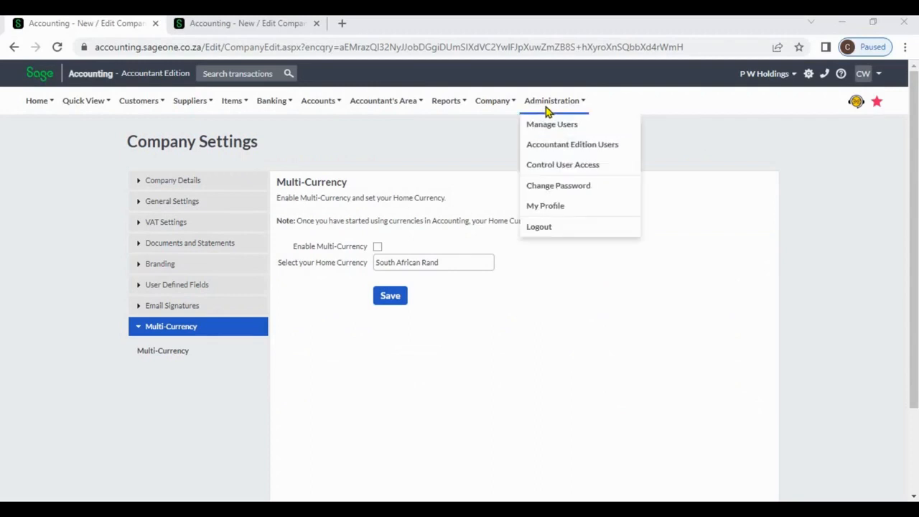
pyautogui.click(546, 208)
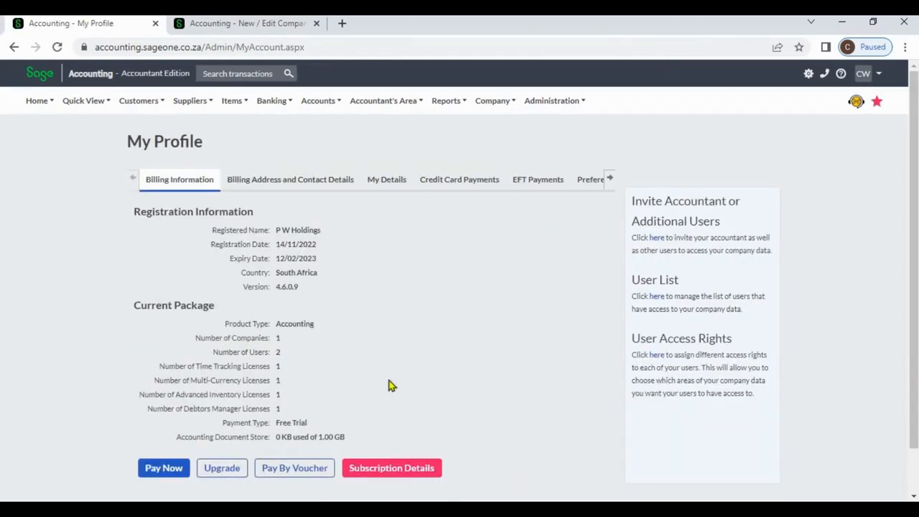
pyautogui.click(229, 467)
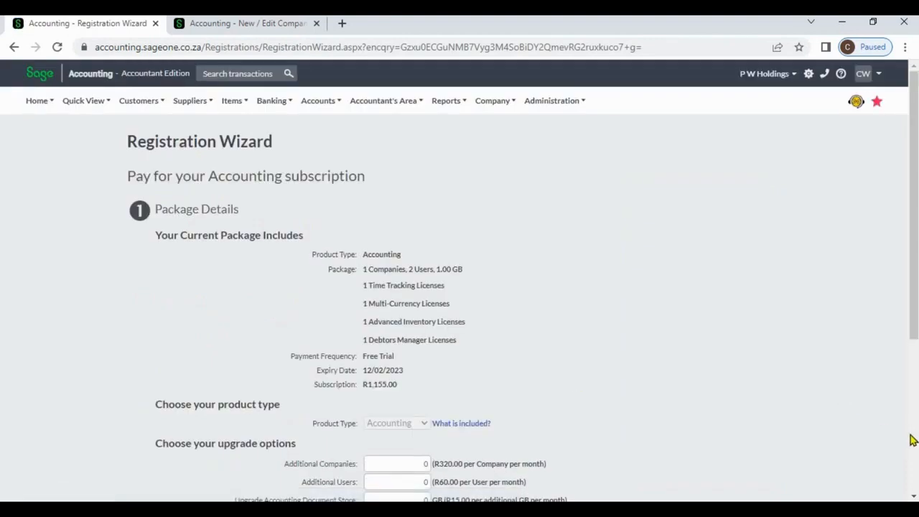
pyautogui.scroll(-3, 912, 440)
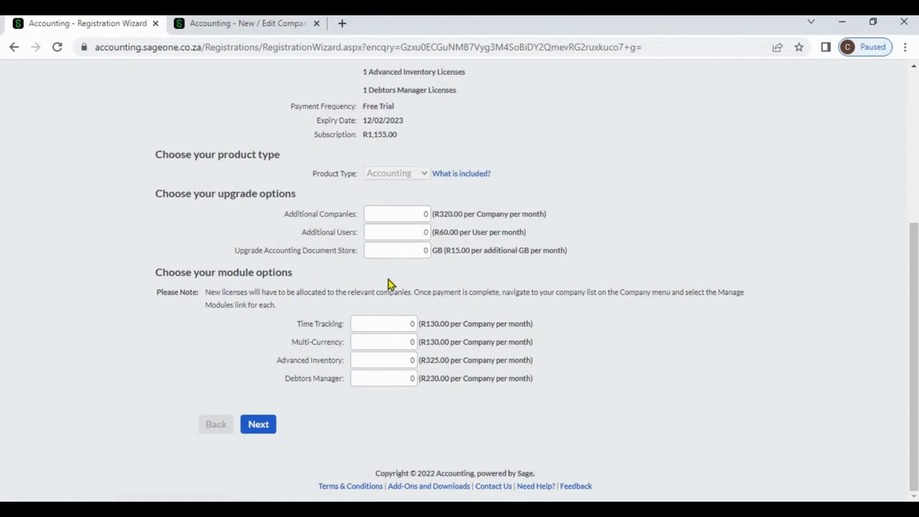
pyautogui.doubleClick(402, 349)
pyautogui.write('1')
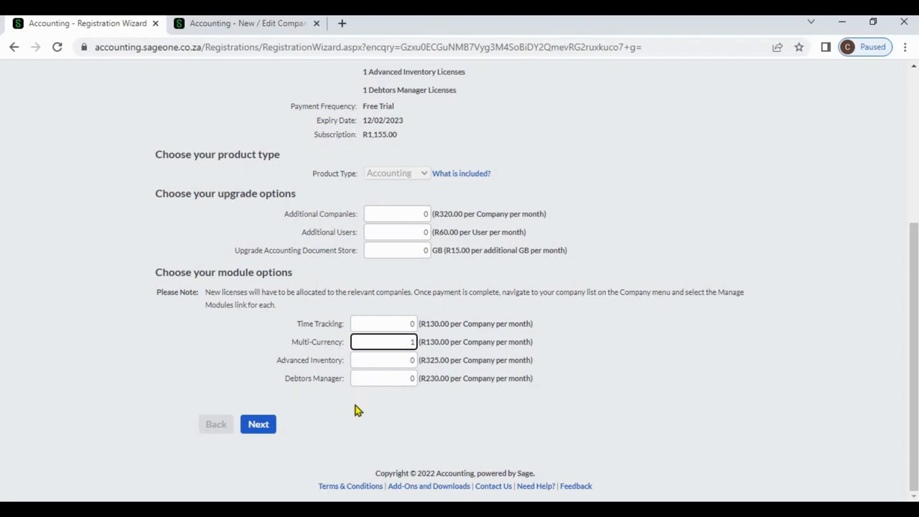
pyautogui.click(272, 425)
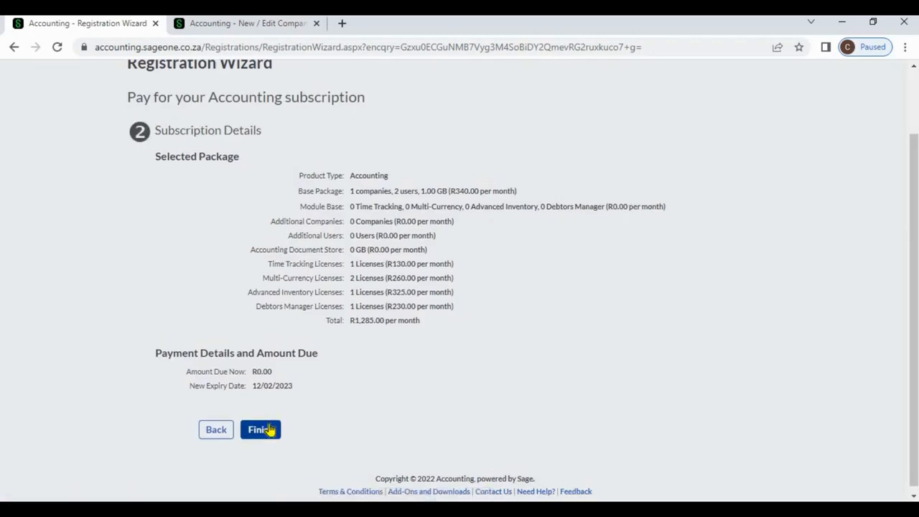
pyautogui.click(270, 430)
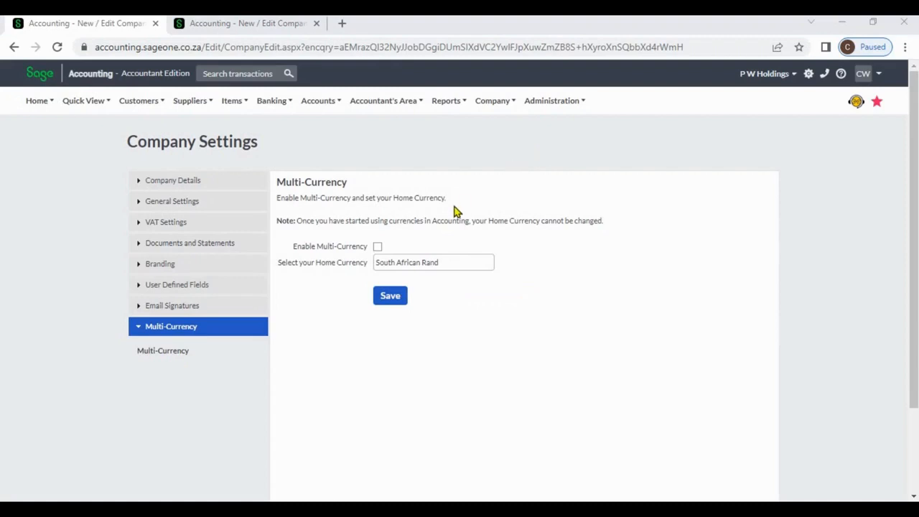
# Enable Multi-Currency for the company with Sri Lankan Rupee as the home currency and save the setting
pyautogui.click(379, 248)
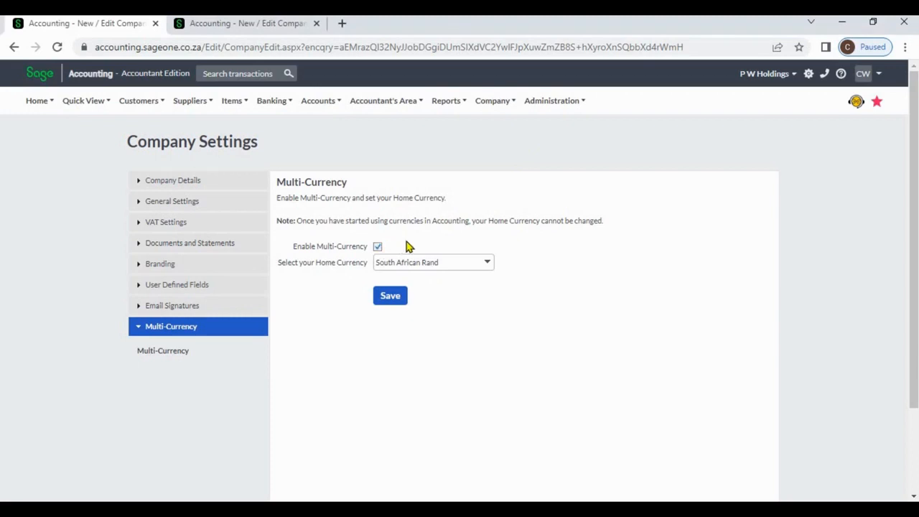
pyautogui.click(487, 264)
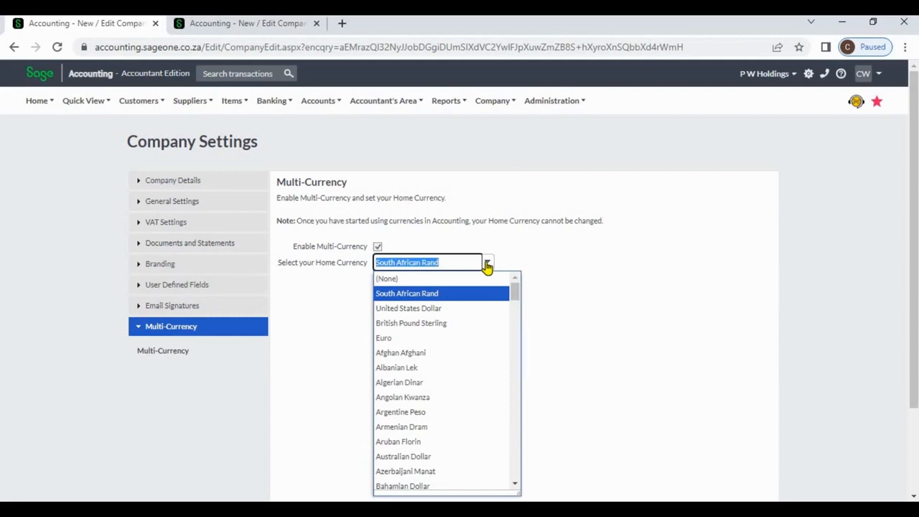
pyautogui.write('Sri Lankan Rupee')
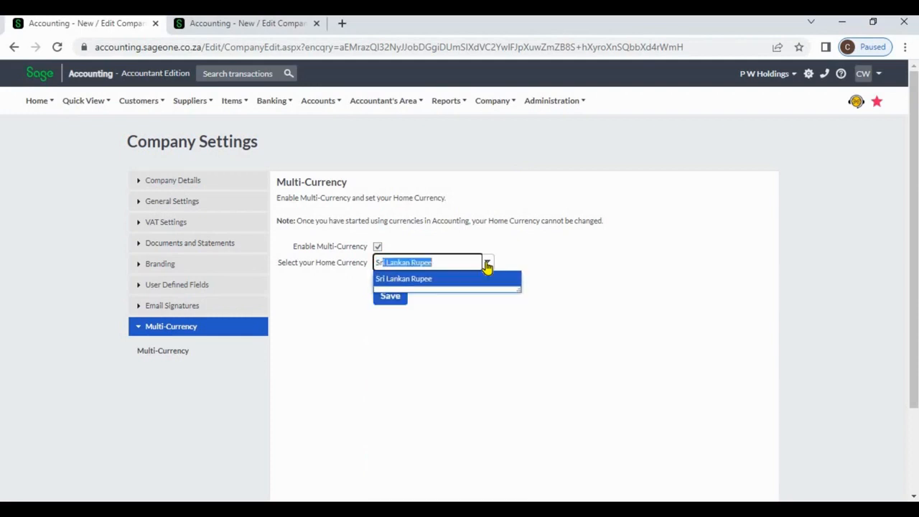
pyautogui.click(488, 281)
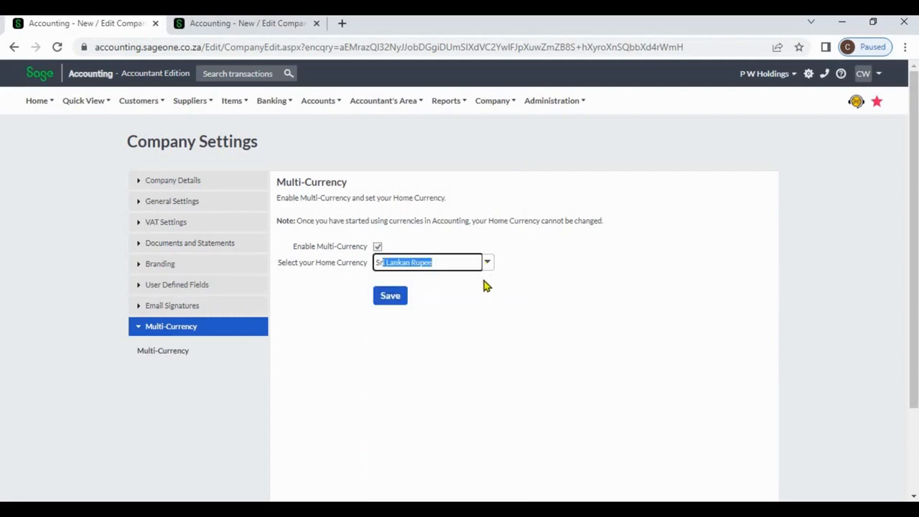
pyautogui.click(393, 297)
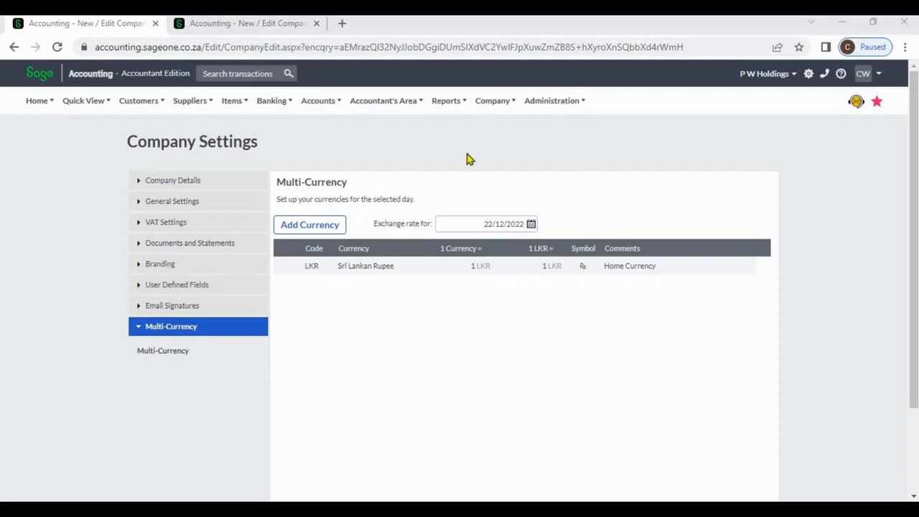
# Add South African Rand and United States Dollar to the company's currency list
pyautogui.click(332, 227)
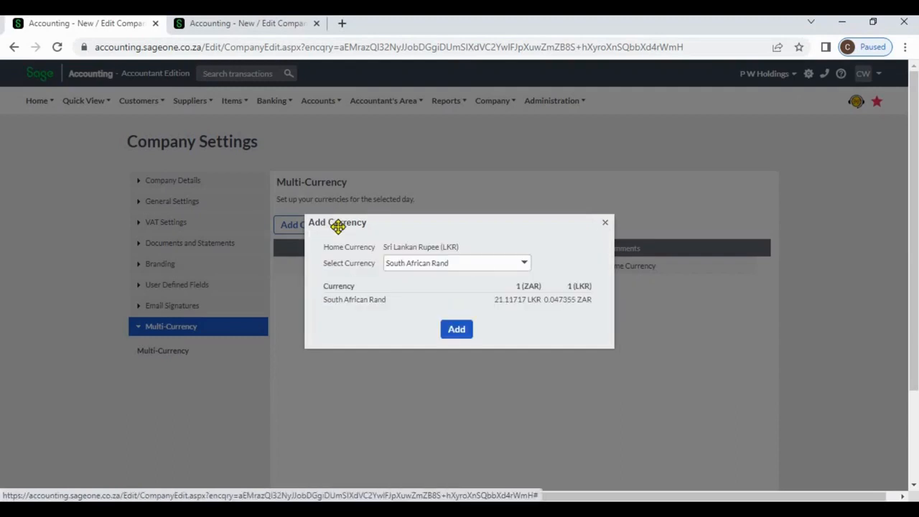
pyautogui.click(525, 265)
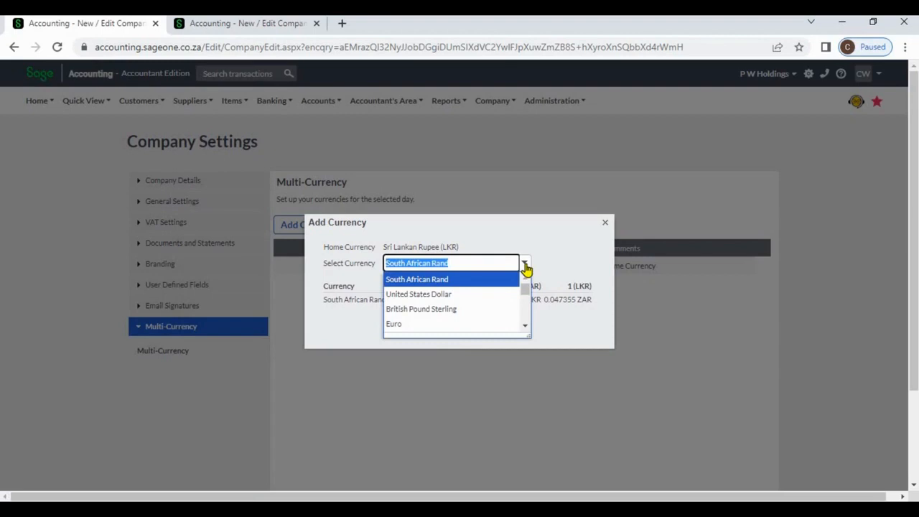
pyautogui.click(558, 264)
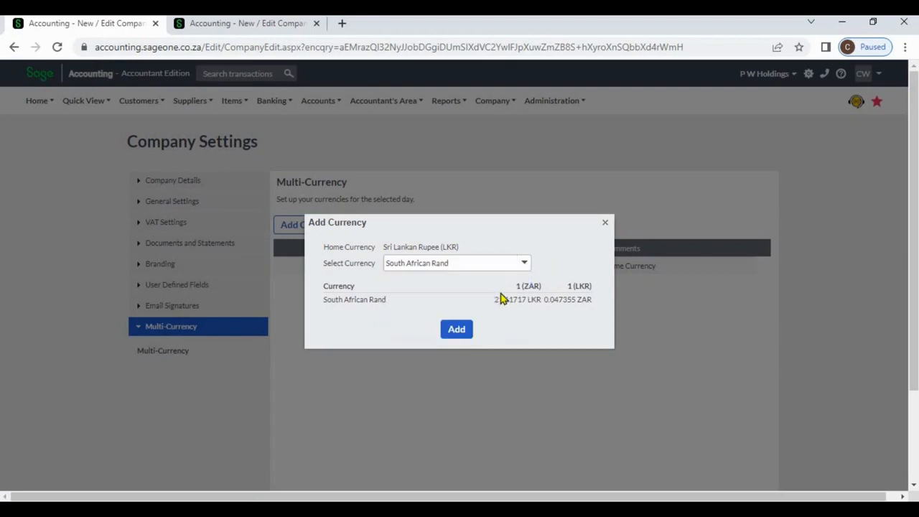
pyautogui.click(460, 332)
pyautogui.click(459, 331)
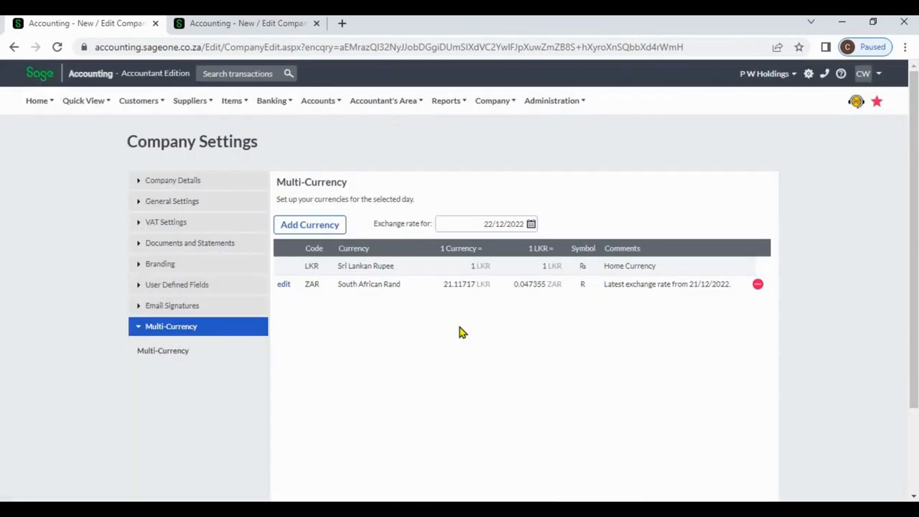
pyautogui.click(330, 223)
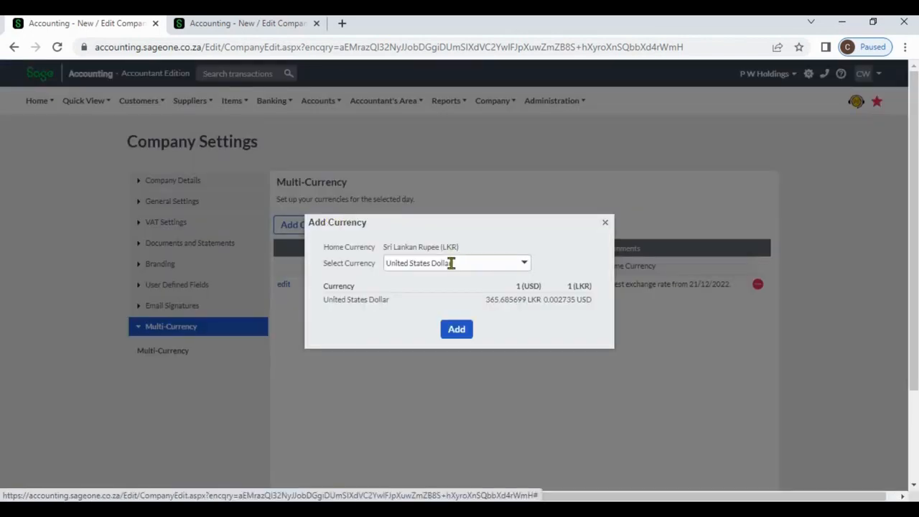
pyautogui.click(457, 329)
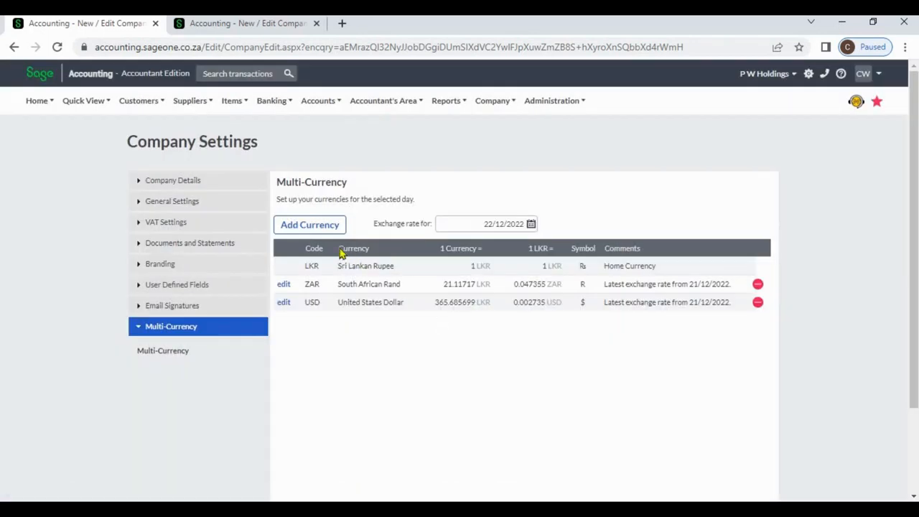
# Add British Pound Sterling to the company's currency list and save the company settings
pyautogui.click(323, 230)
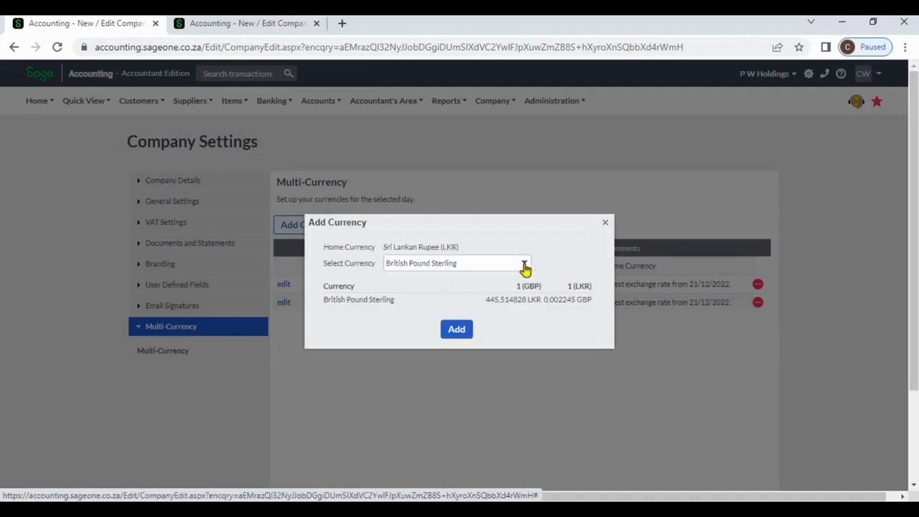
pyautogui.click(525, 264)
pyautogui.click(431, 279)
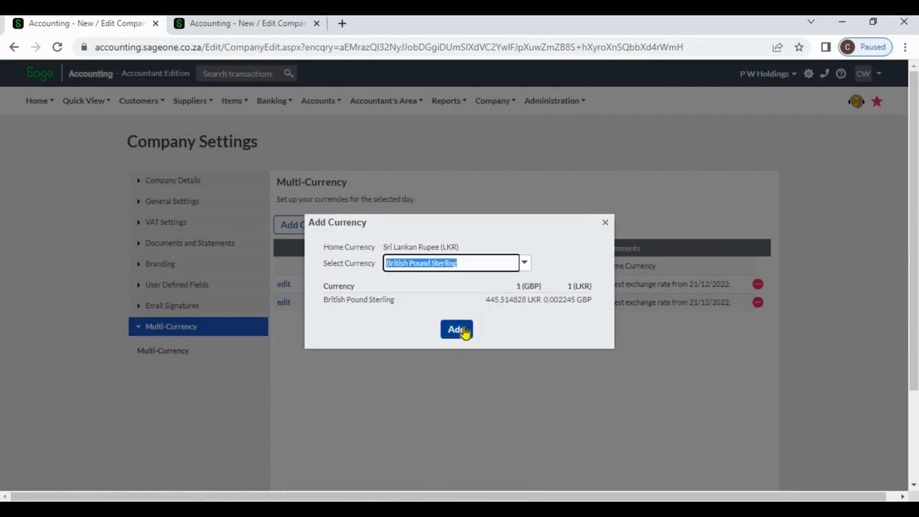
pyautogui.click(463, 331)
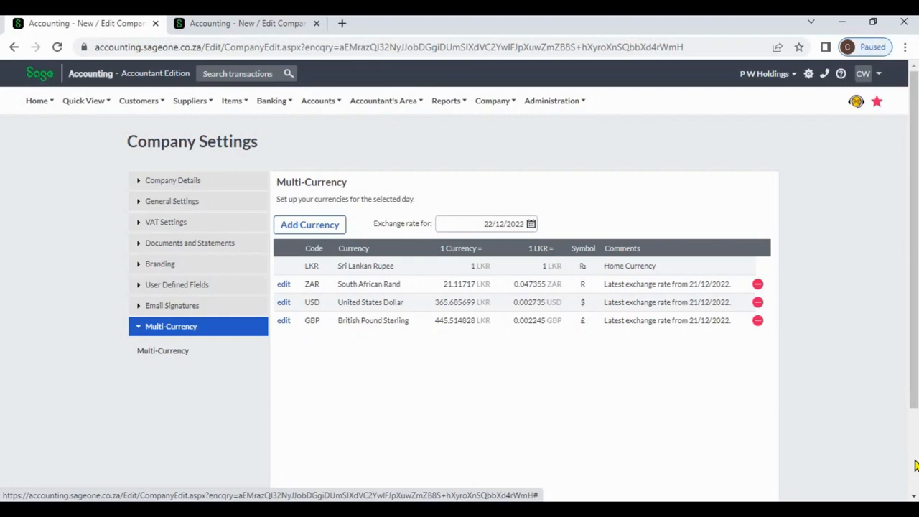
pyautogui.scroll(-2, 669, 396)
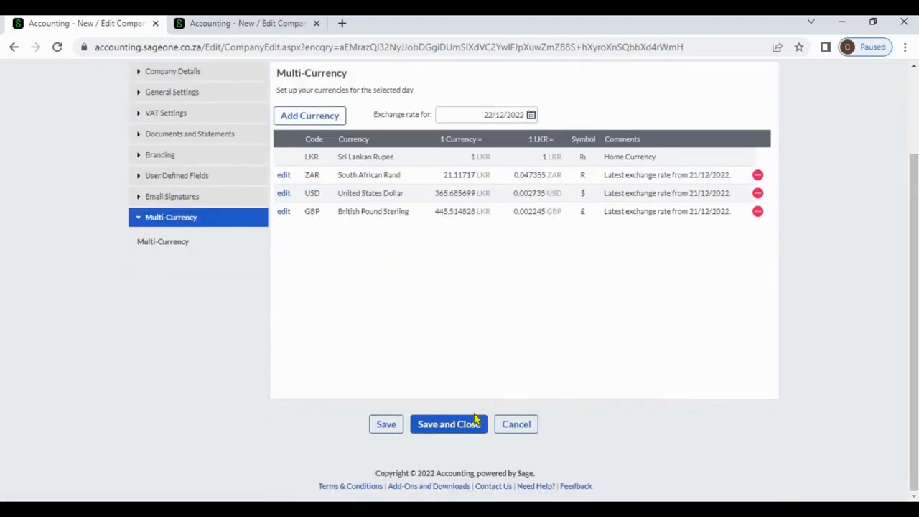
pyautogui.click(387, 426)
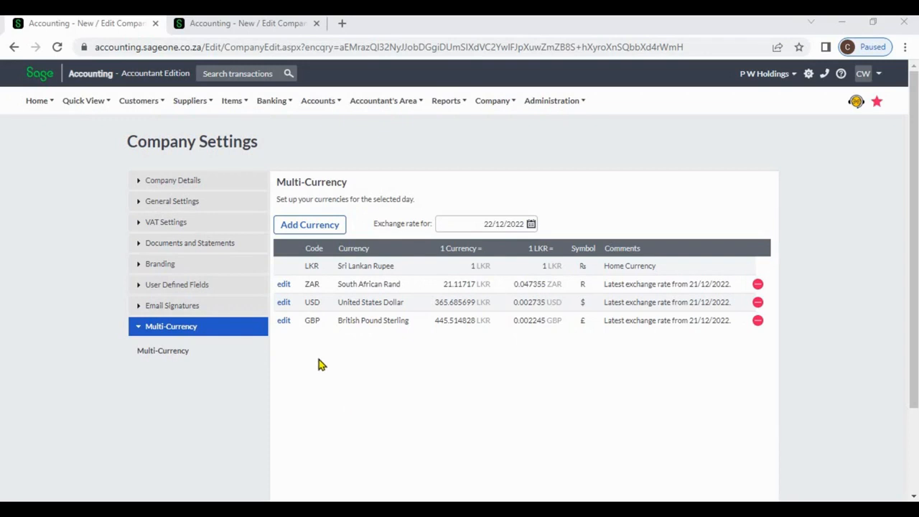
# Try to set a new custom exchange rate of 450 LKR per 1 GBP for British Pound Sterling, dated 22/12/2022 to 22/12/2022
pyautogui.click(285, 320)
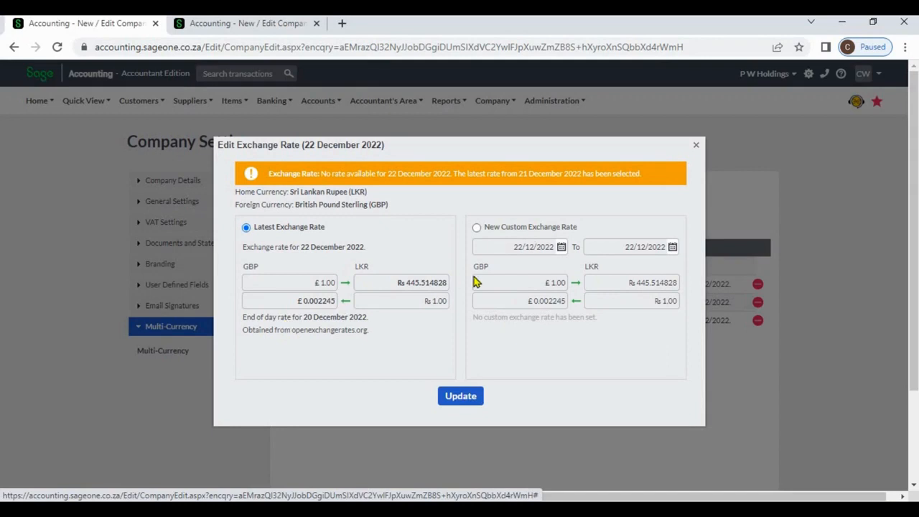
pyautogui.click(477, 231)
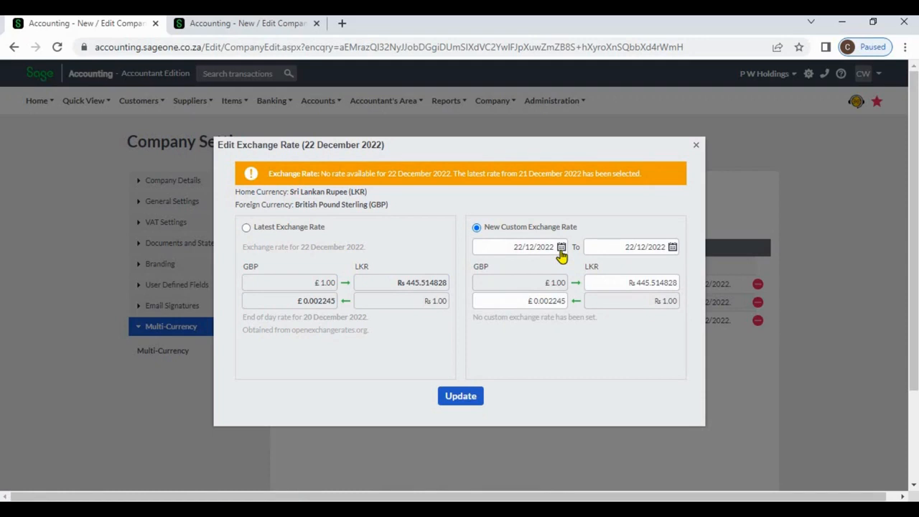
pyautogui.click(621, 282)
pyautogui.write('450')
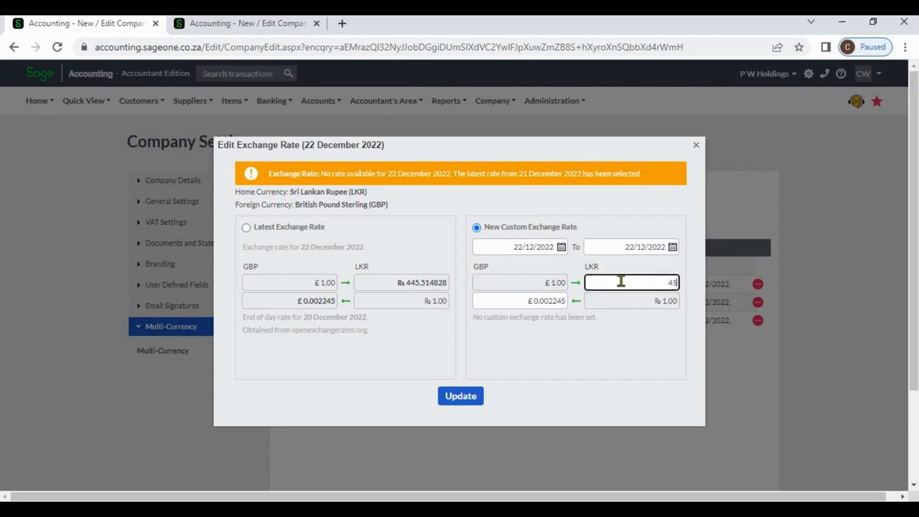
pyautogui.click(639, 354)
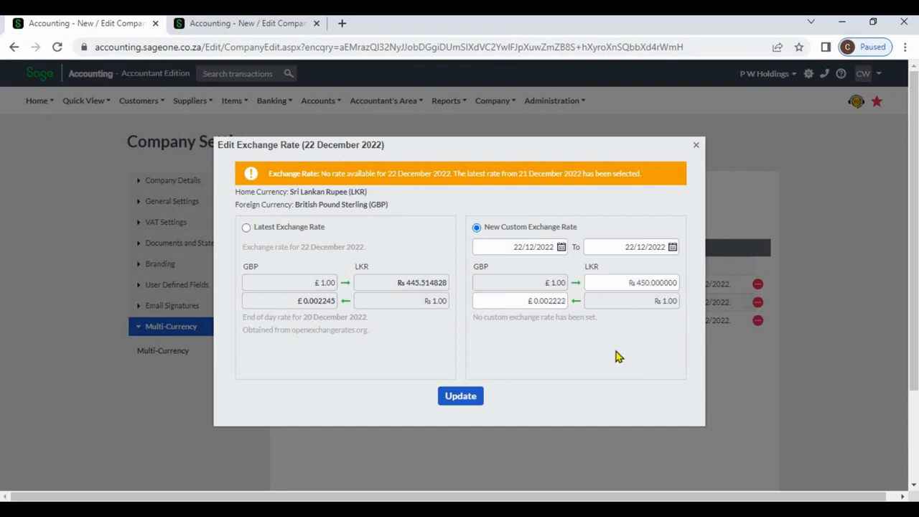
pyautogui.click(464, 401)
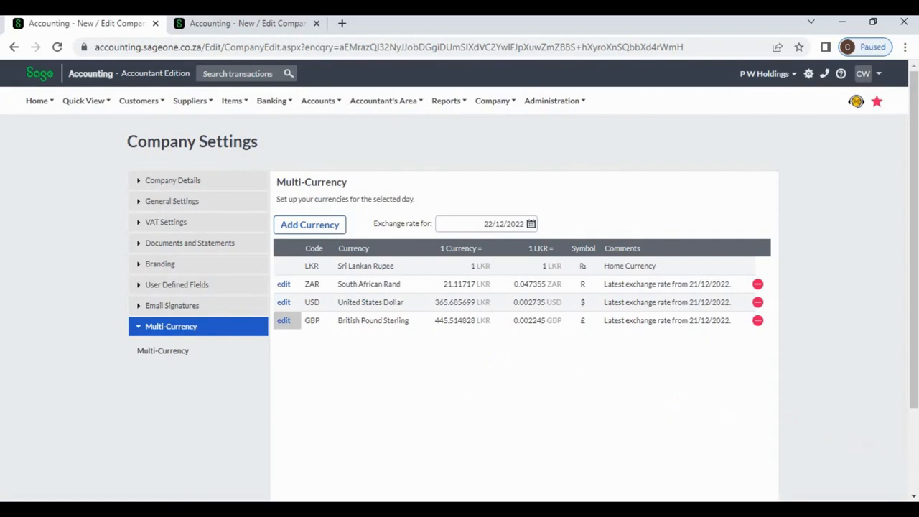
pyautogui.click(914, 469)
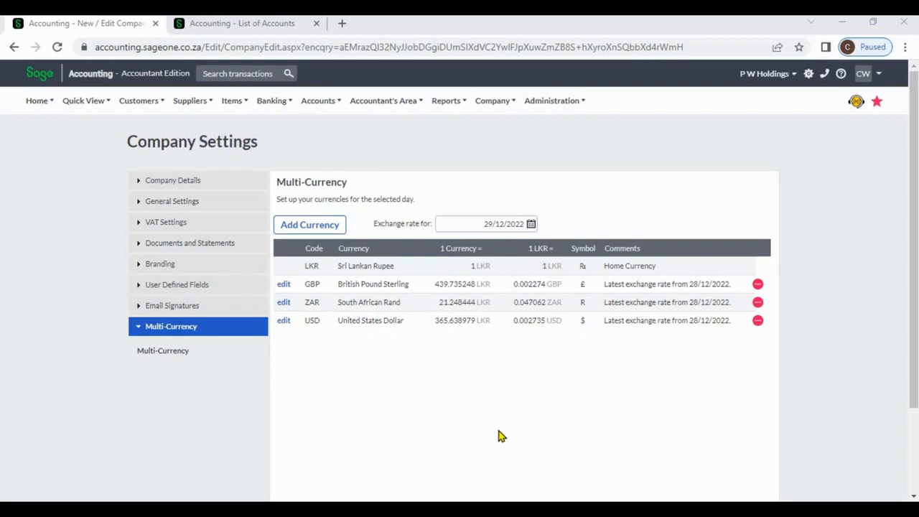
# Switch to the open List of Accounts page and examine the forex gains/losses system accounts
pyautogui.click(242, 24)
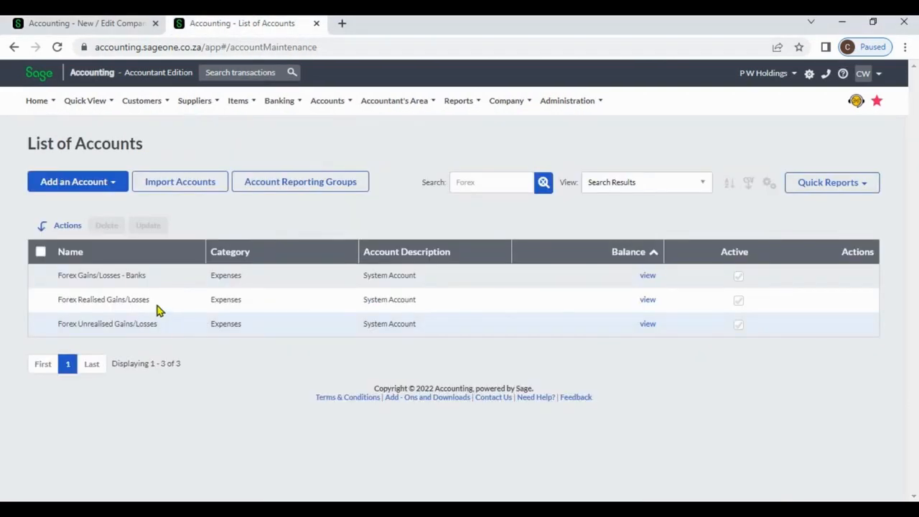